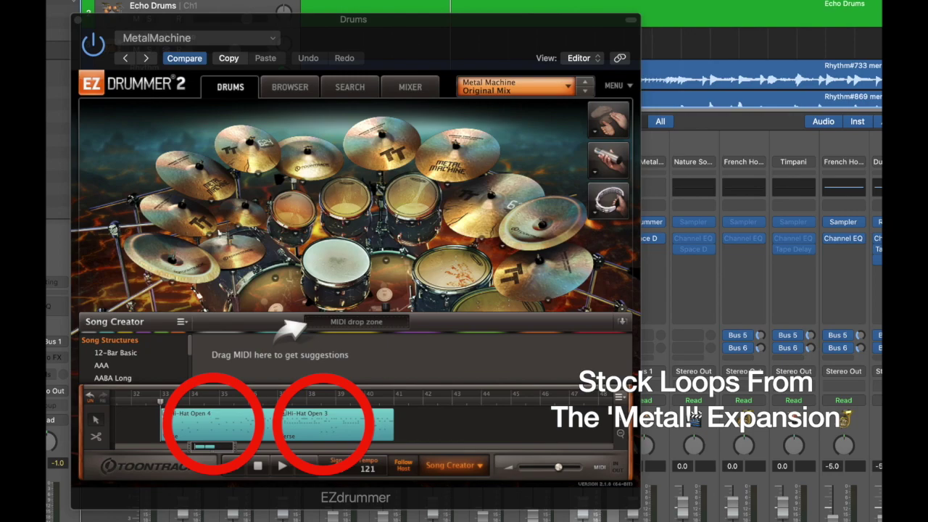
- Play the two Hi-Hat Open loops with the song, stop, and return the playhead to bar 33
{"action": "key", "text": "space"}
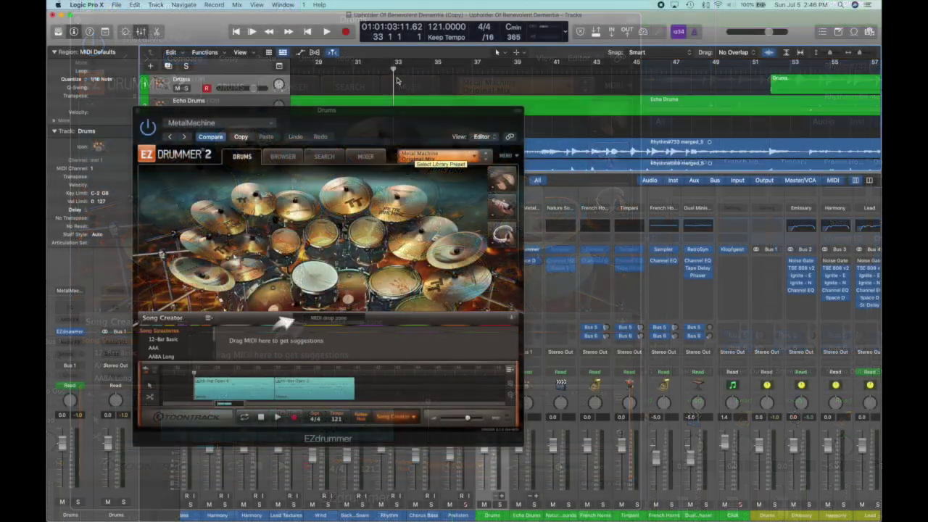
{"action": "key", "text": "space"}
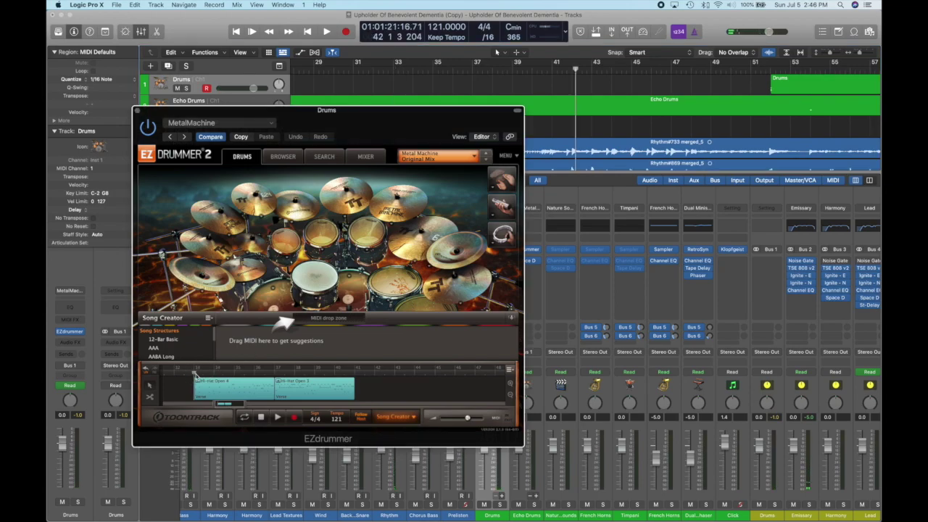
{"action": "left_click", "coordinate": [407, 69]}
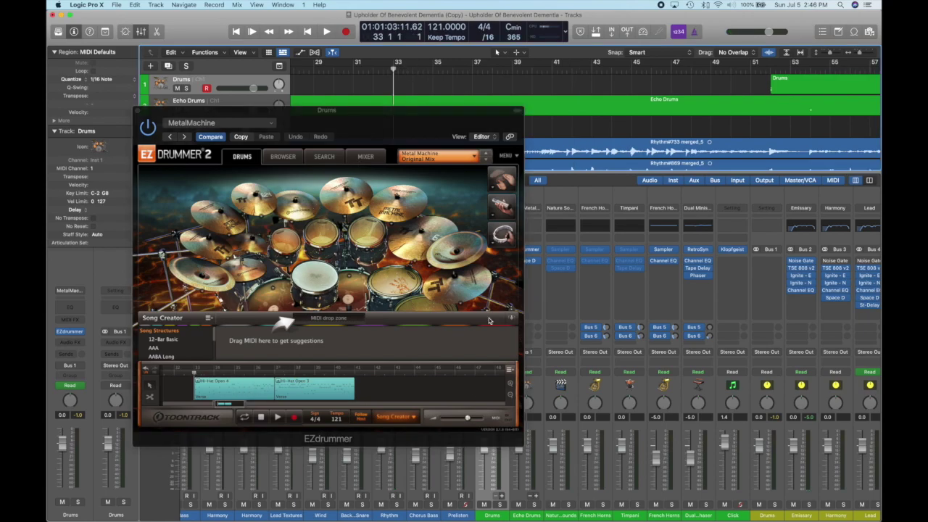
- Hide Song Creator, start an empty Tap2Find beat from the groove search, and set its quantize to 1/8
{"action": "left_click", "coordinate": [512, 319]}
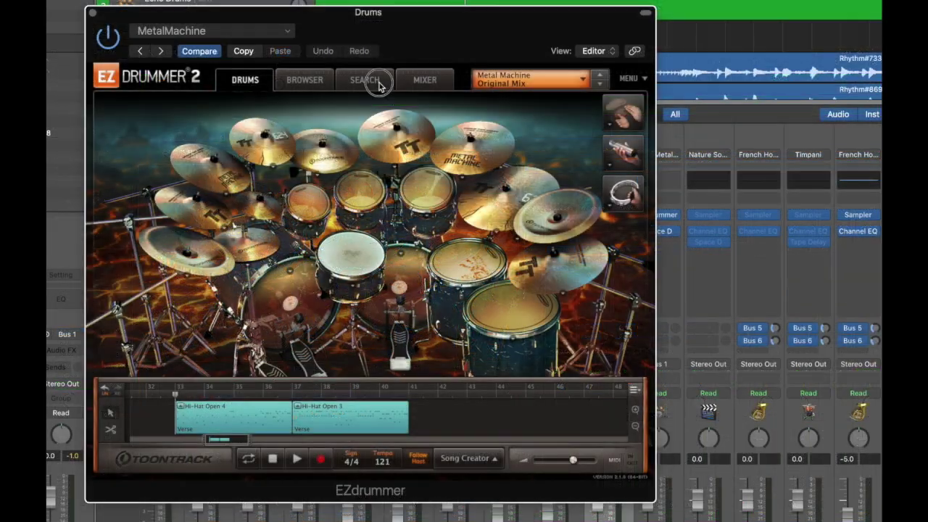
{"action": "left_click", "coordinate": [324, 157]}
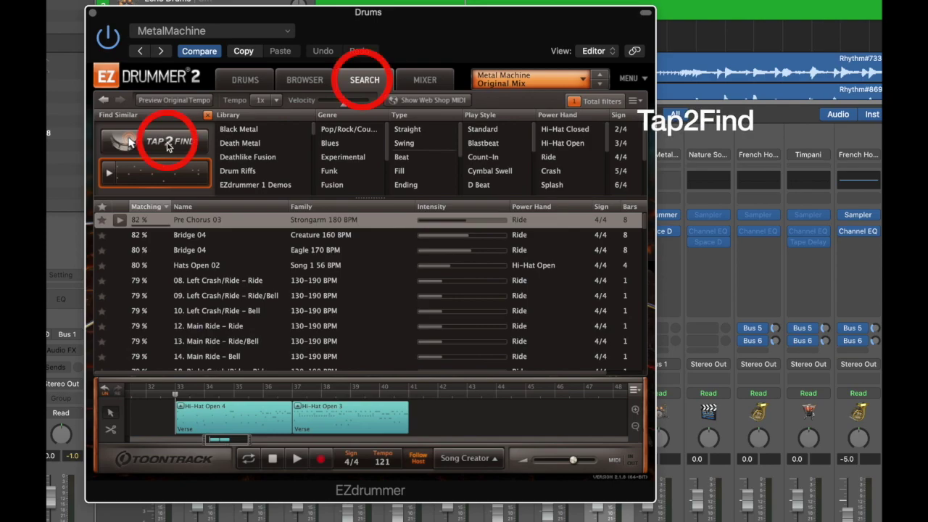
{"action": "left_click", "coordinate": [131, 142]}
{"action": "left_click", "coordinate": [394, 398]}
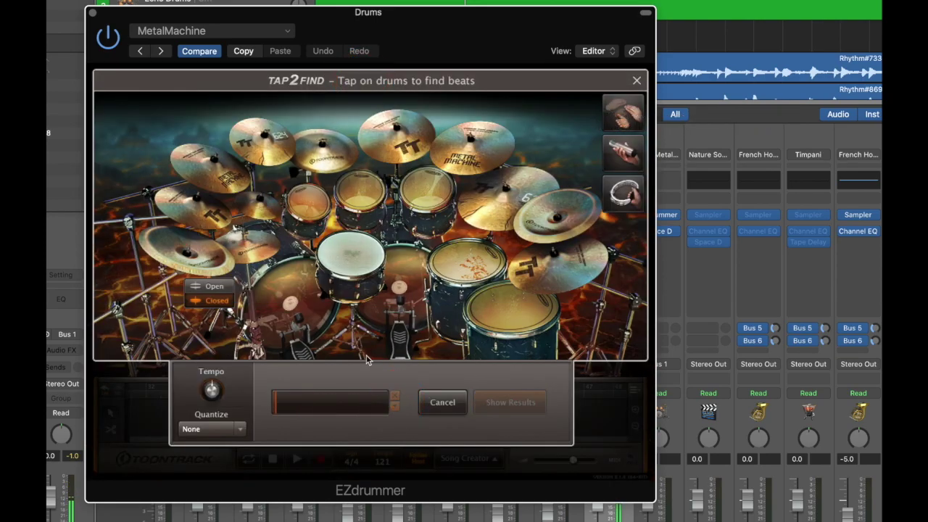
{"action": "left_click", "coordinate": [239, 431]}
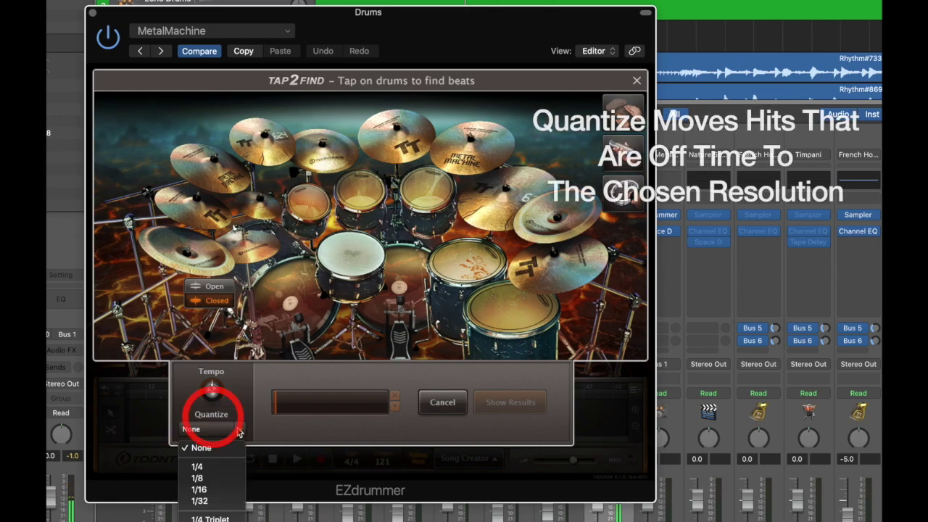
{"action": "left_click", "coordinate": [196, 479]}
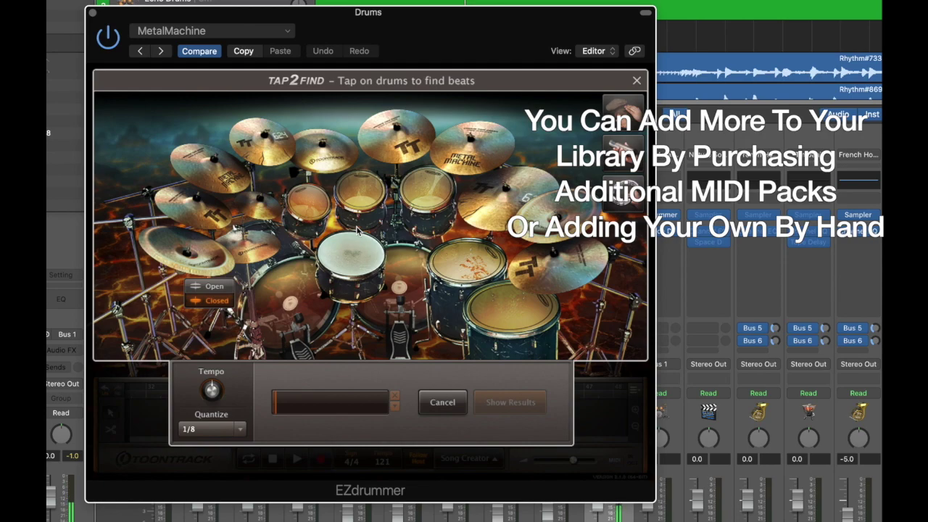
- Record a steady pattern of ride cymbal hits in the Tap2Find loop
{"action": "left_click", "coordinate": [475, 202]}
{"action": "left_click", "coordinate": [476, 203]}
{"action": "left_click", "coordinate": [476, 203]}
{"action": "left_click", "coordinate": [474, 201]}
{"action": "left_click", "coordinate": [474, 201]}
{"action": "left_click", "coordinate": [474, 201]}
{"action": "left_click", "coordinate": [475, 201]}
{"action": "left_click", "coordinate": [474, 201]}
{"action": "left_click", "coordinate": [474, 201]}
{"action": "left_click", "coordinate": [474, 202]}
{"action": "left_click", "coordinate": [474, 201]}
{"action": "left_click", "coordinate": [474, 201]}
{"action": "left_click", "coordinate": [474, 201]}
{"action": "left_click", "coordinate": [474, 202]}
{"action": "left_click", "coordinate": [474, 201]}
{"action": "left_click", "coordinate": [474, 201]}
{"action": "left_click", "coordinate": [474, 201]}
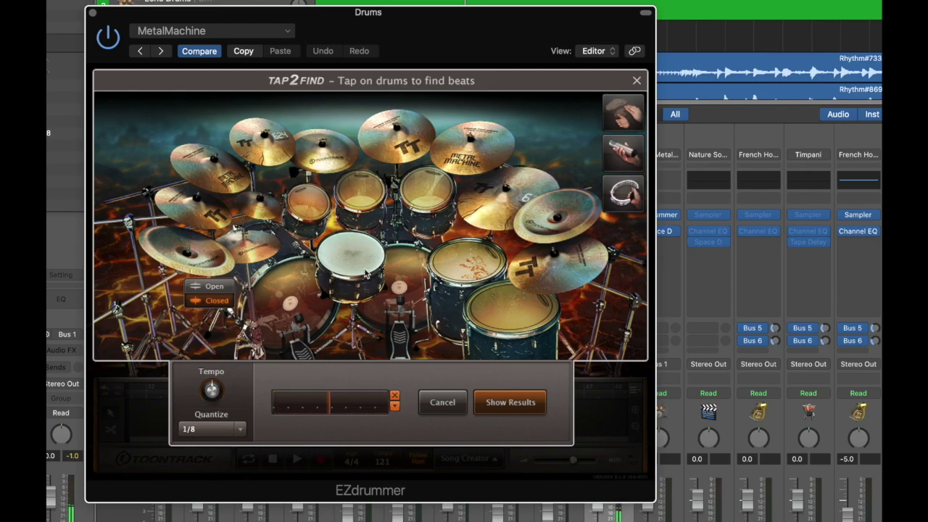
- Add kick and snare hits to the looping Tap2Find ride pattern
{"action": "left_click", "coordinate": [400, 300]}
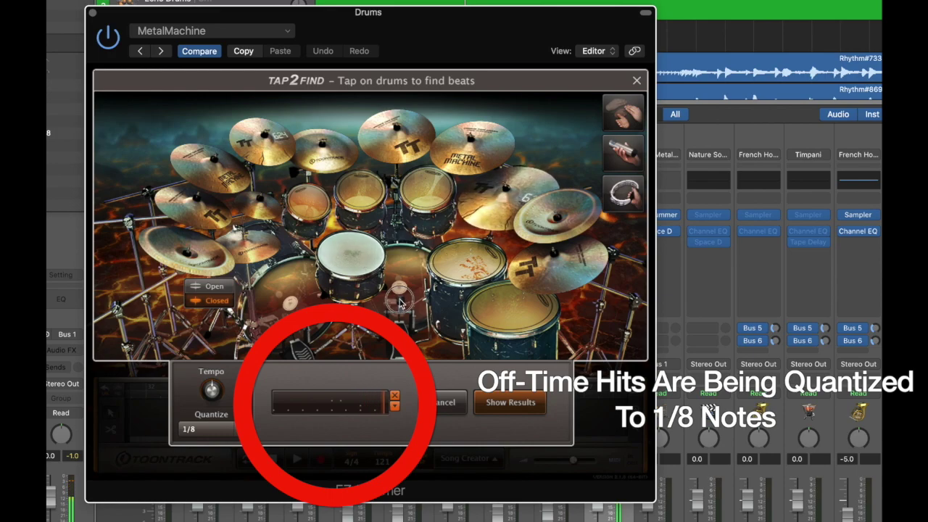
{"action": "left_click", "coordinate": [400, 300]}
{"action": "left_click", "coordinate": [351, 249]}
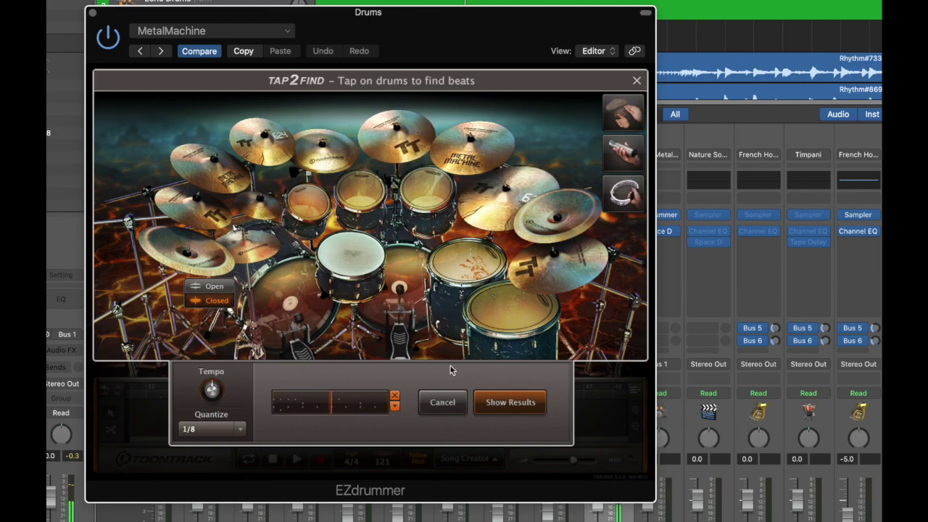
- Clear the crash hits from the tapped beat and show the matching grooves
{"action": "left_click", "coordinate": [395, 406]}
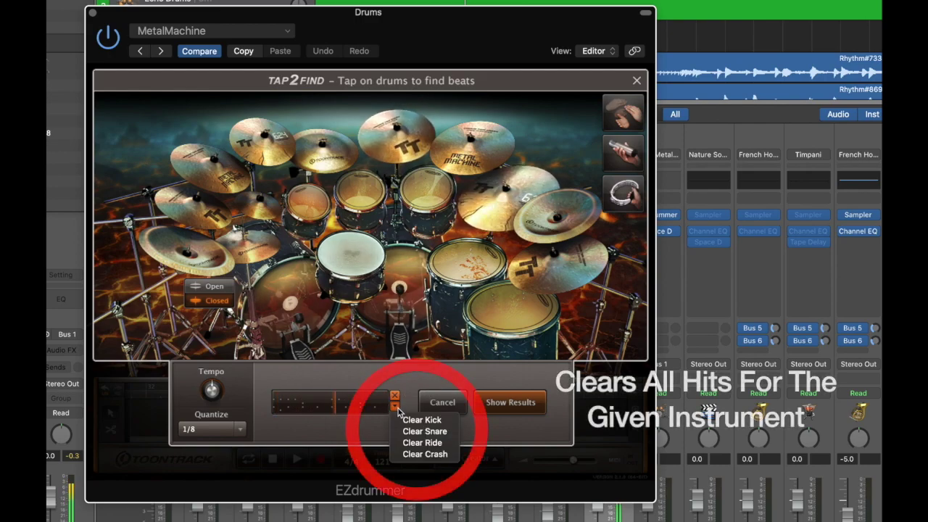
{"action": "left_click", "coordinate": [421, 456]}
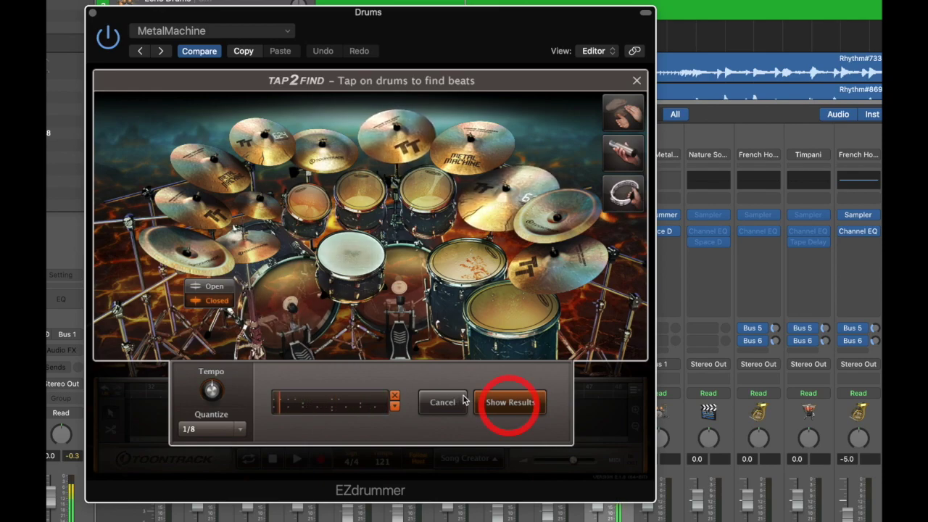
{"action": "left_click", "coordinate": [507, 401]}
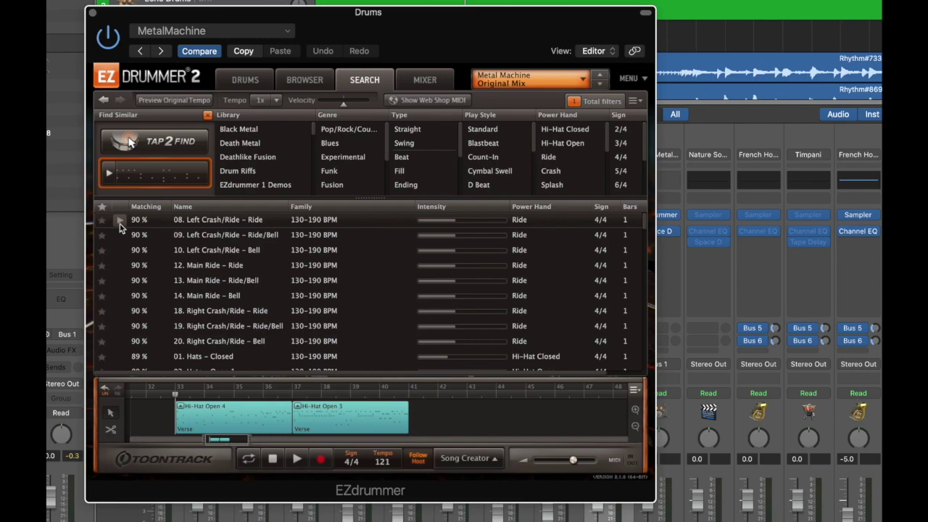
- Audition the matching grooves 08. Left Crash/Ride - Ride, 12. Main Ride - Ride, and Bridge 03 from Bliss 134 BPM
{"action": "left_click", "coordinate": [120, 221]}
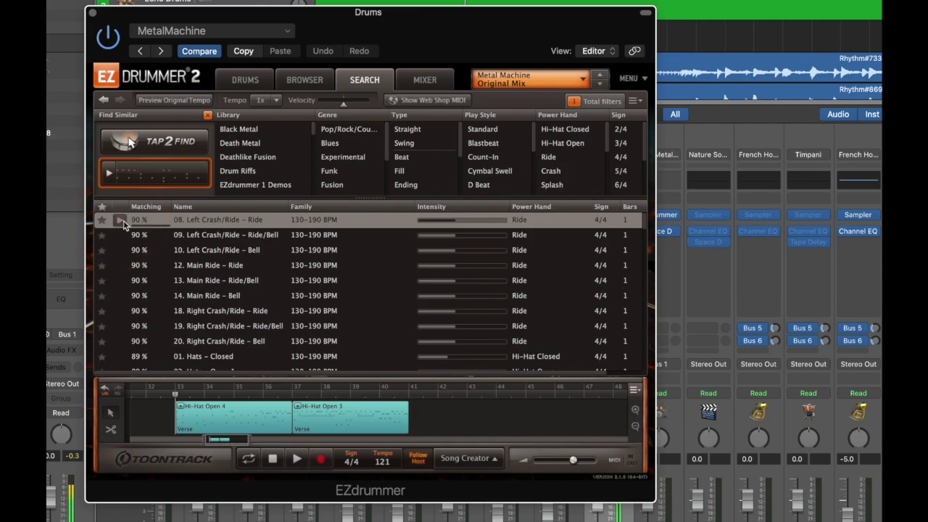
{"action": "left_click", "coordinate": [120, 266]}
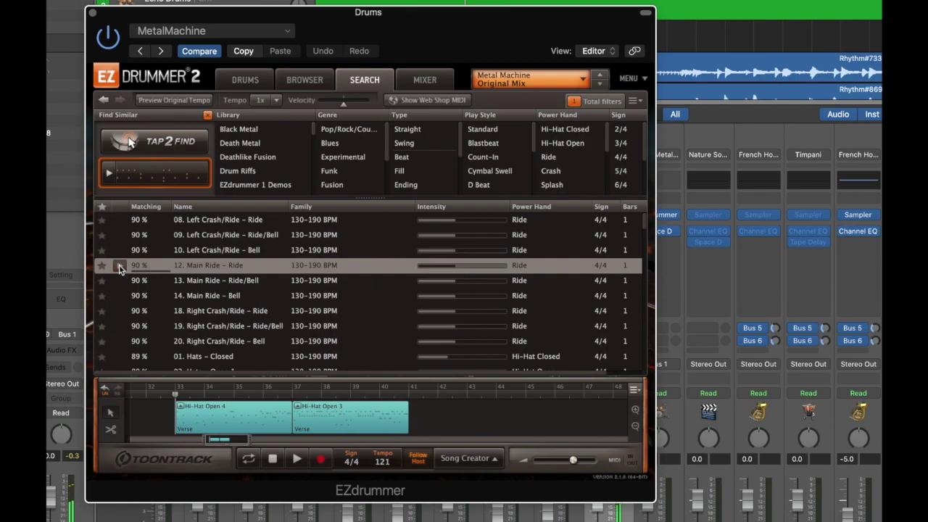
{"action": "scroll", "coordinate": [121, 269], "scroll_direction": "down", "scroll_amount": 3}
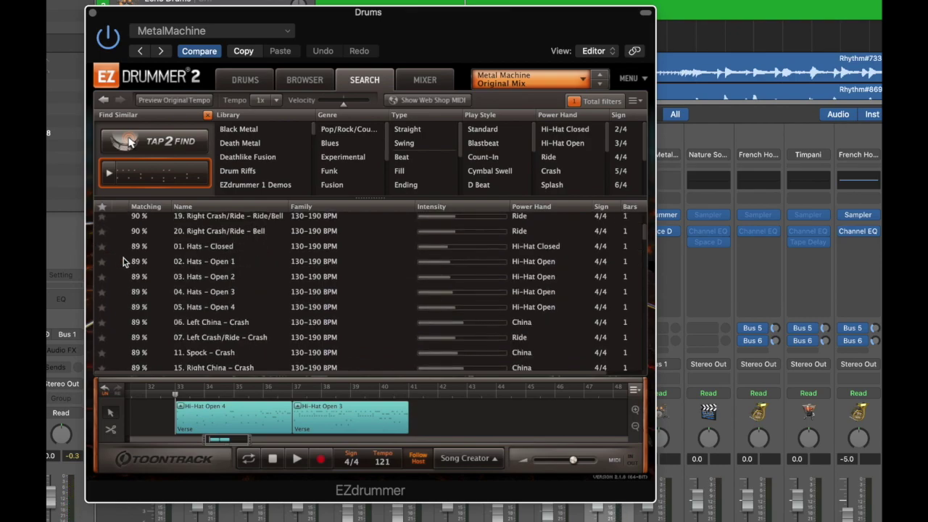
{"action": "scroll", "coordinate": [129, 261], "scroll_direction": "down", "scroll_amount": 5}
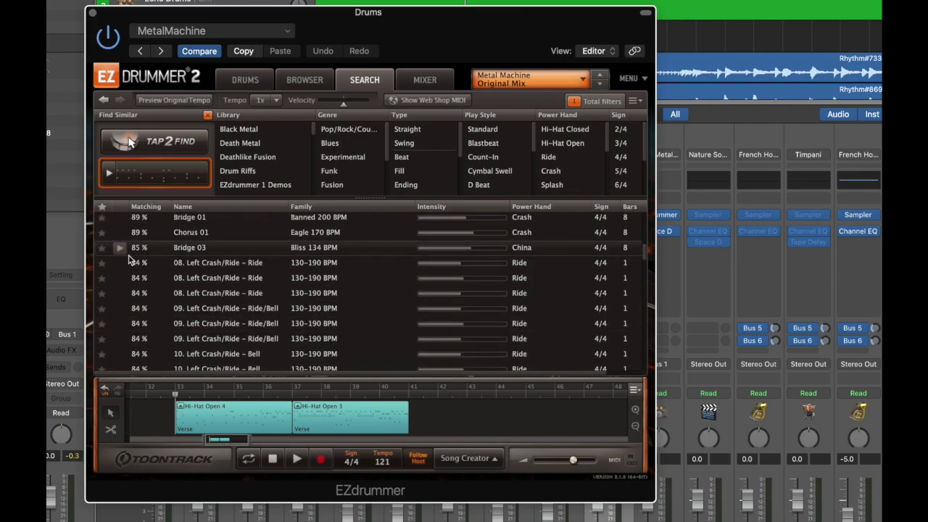
{"action": "left_click", "coordinate": [122, 249]}
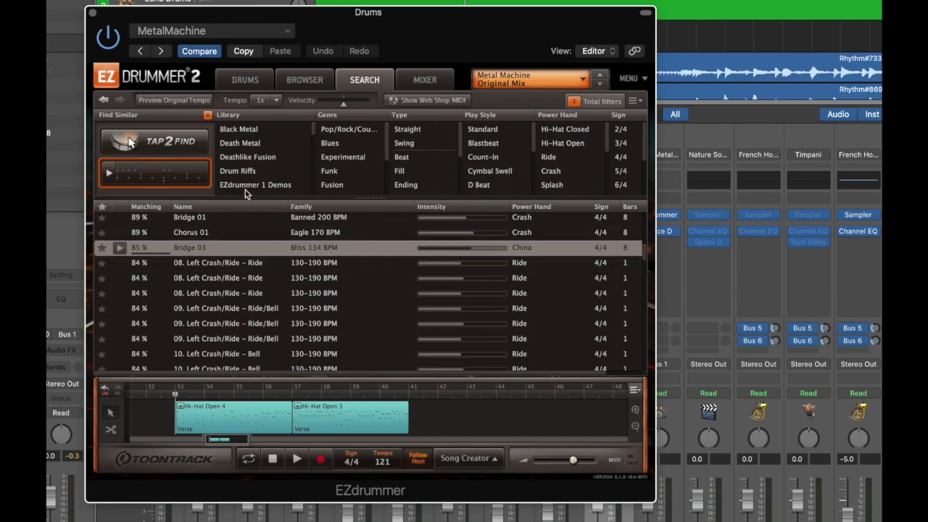
- Open Song Creator, use the Bridge 03 groove as its source for suggestions, and browse the song structures
{"action": "left_click", "coordinate": [473, 464]}
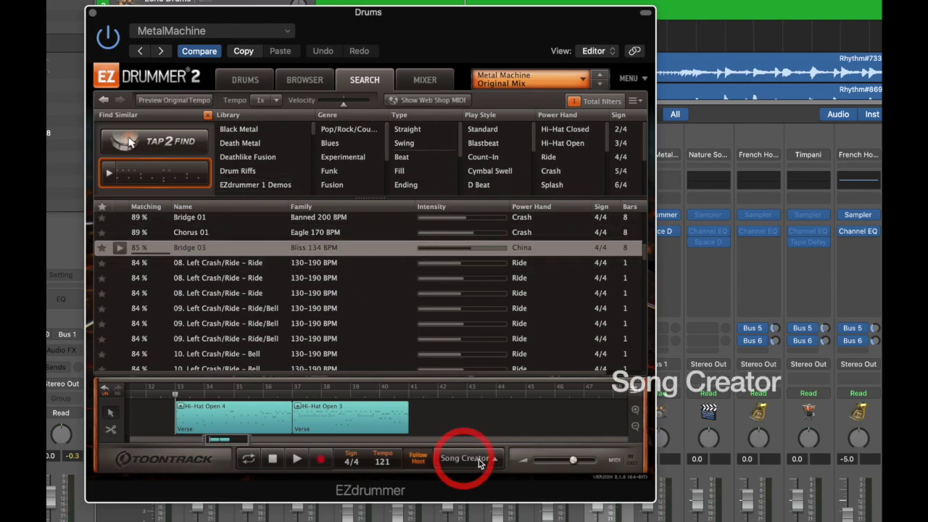
{"action": "left_click_drag", "start_coordinate": [213, 230], "coordinate": [355, 319]}
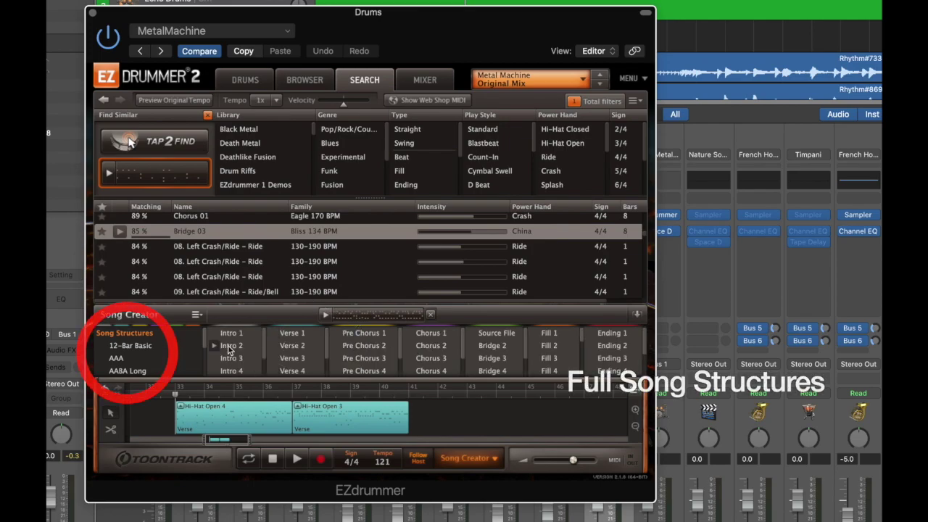
{"action": "scroll", "coordinate": [158, 354], "scroll_direction": "down", "scroll_amount": 2}
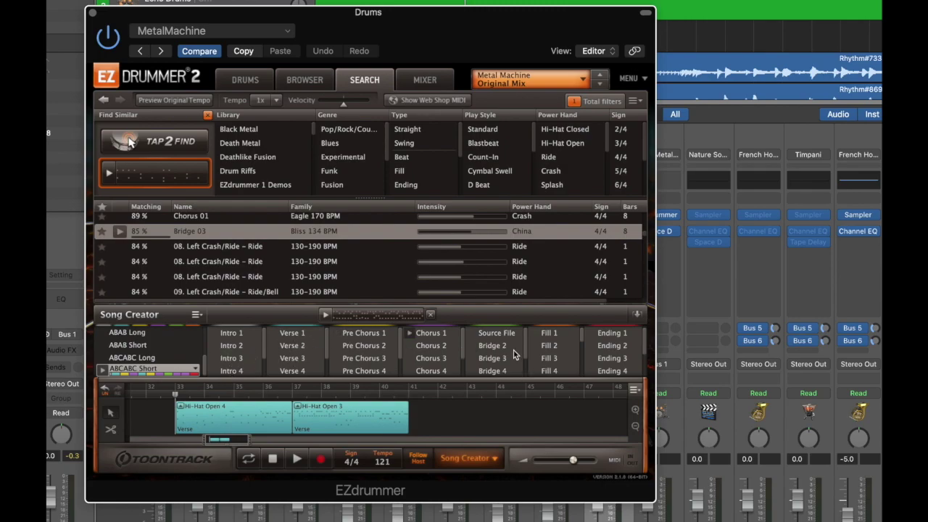
- Preview the suggested Verse 2 and place it on the song track at bar 41, directly after Hi-Hat Open 3
{"action": "left_click", "coordinate": [274, 347]}
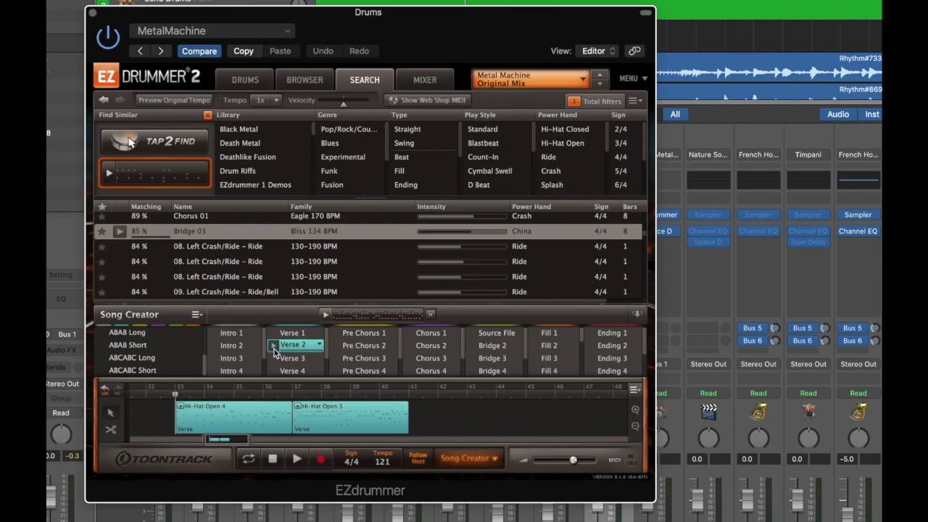
{"action": "left_click", "coordinate": [274, 346]}
{"action": "scroll", "coordinate": [427, 412], "scroll_direction": "right", "scroll_amount": 3}
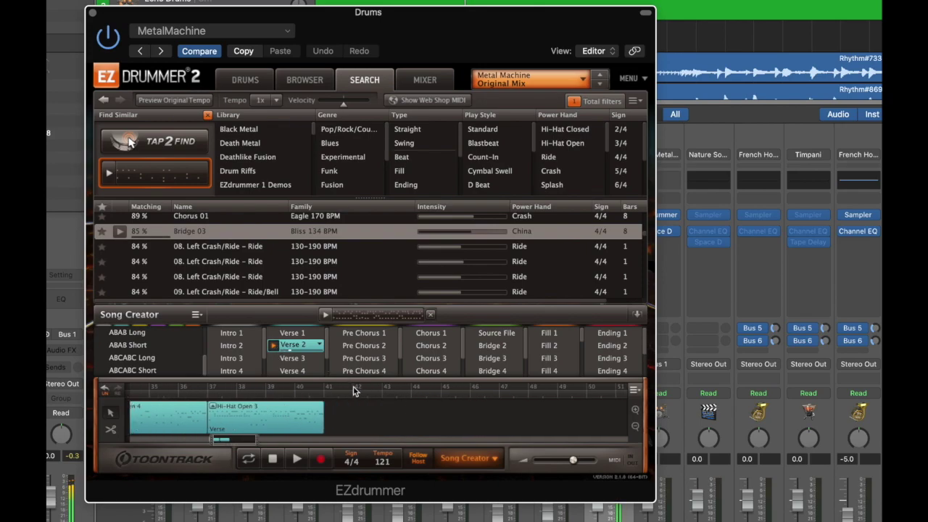
{"action": "left_click", "coordinate": [274, 347]}
{"action": "left_click_drag", "start_coordinate": [289, 346], "coordinate": [334, 410]}
- Edit the new verse block's play style, moving the power hand to the ride and the opening hit to Spock, and play it back
{"action": "scroll", "coordinate": [427, 408], "scroll_direction": "right", "scroll_amount": 2}
{"action": "left_click", "coordinate": [256, 408]}
{"action": "left_click", "coordinate": [249, 401]}
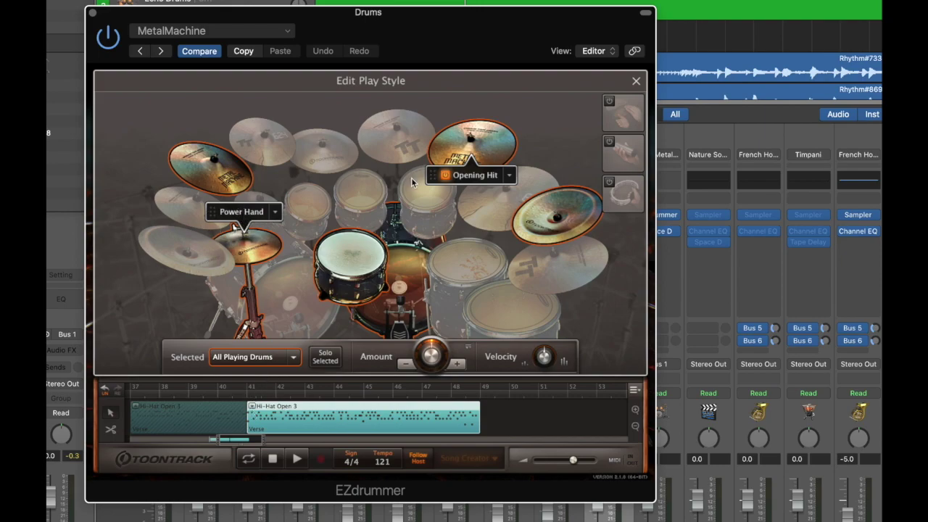
{"action": "left_click_drag", "start_coordinate": [234, 215], "coordinate": [332, 161]}
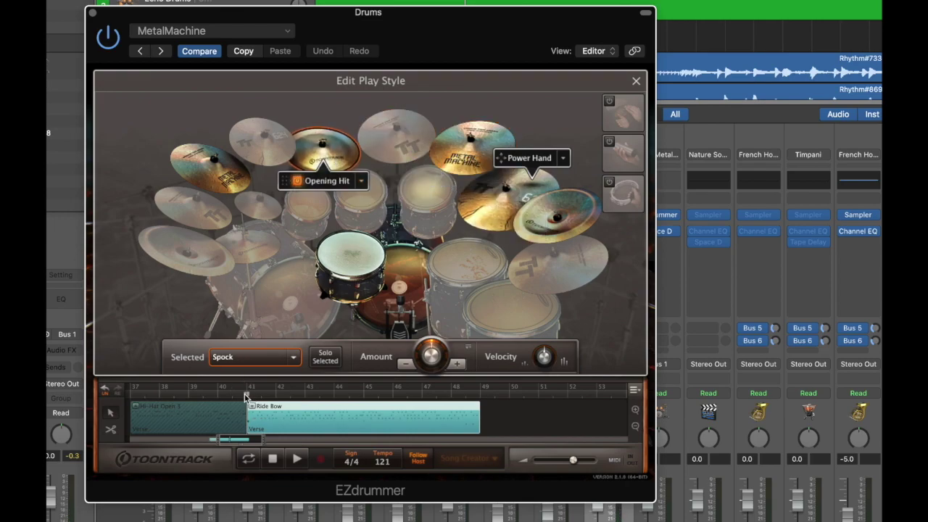
{"action": "left_click", "coordinate": [298, 459]}
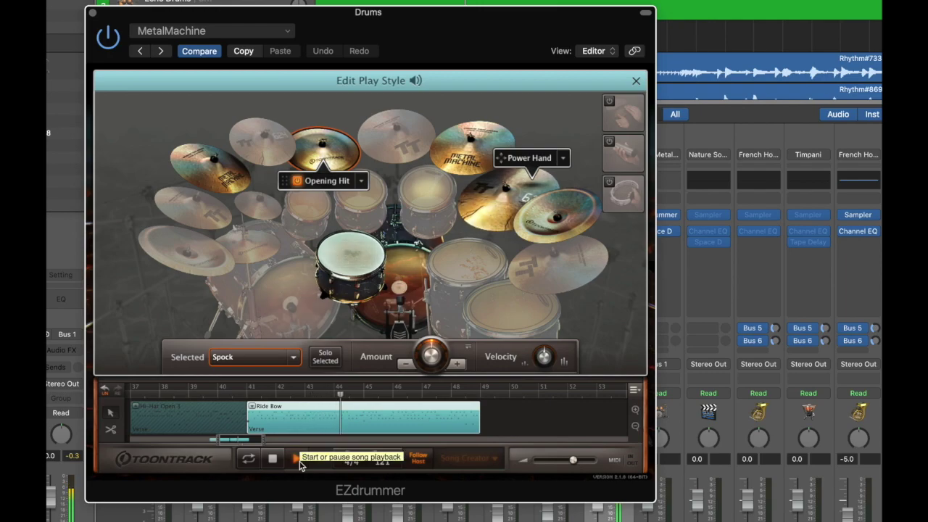
{"action": "left_click", "coordinate": [297, 459]}
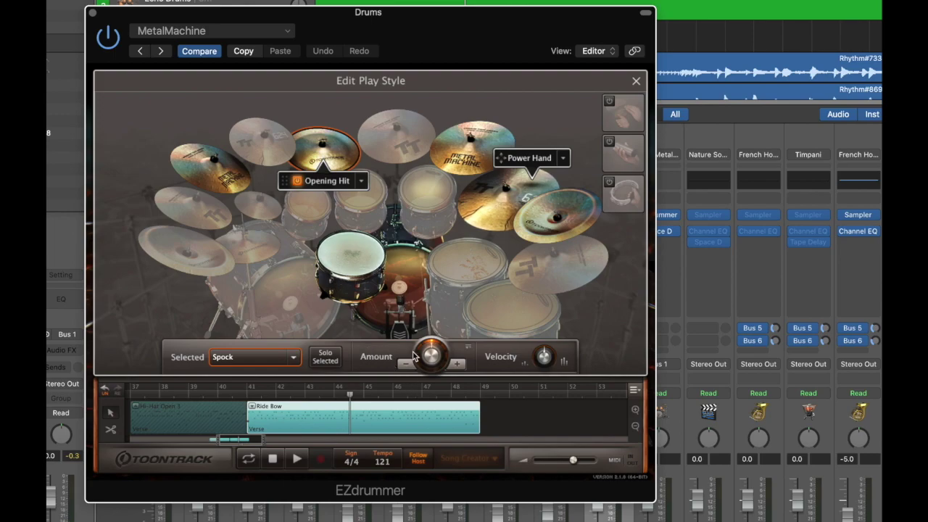
- Increase the number of Kick 1 hits in the verse block, play it back, and close the play style editor
{"action": "left_click", "coordinate": [303, 360]}
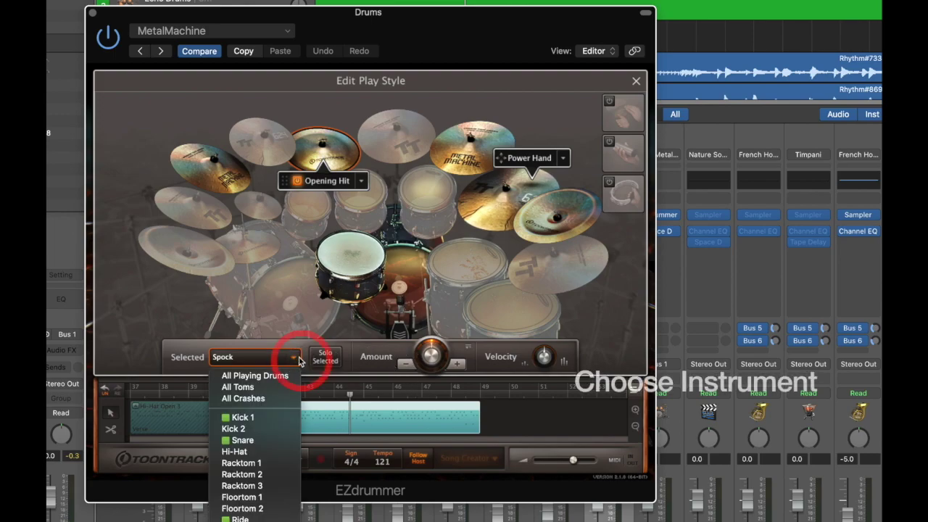
{"action": "left_click", "coordinate": [245, 418]}
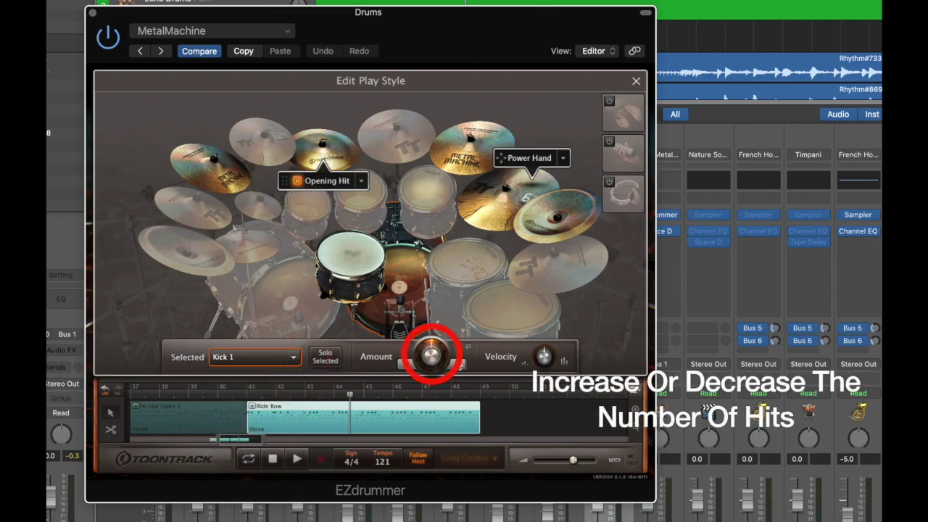
{"action": "left_click", "coordinate": [457, 364]}
{"action": "left_click", "coordinate": [298, 459]}
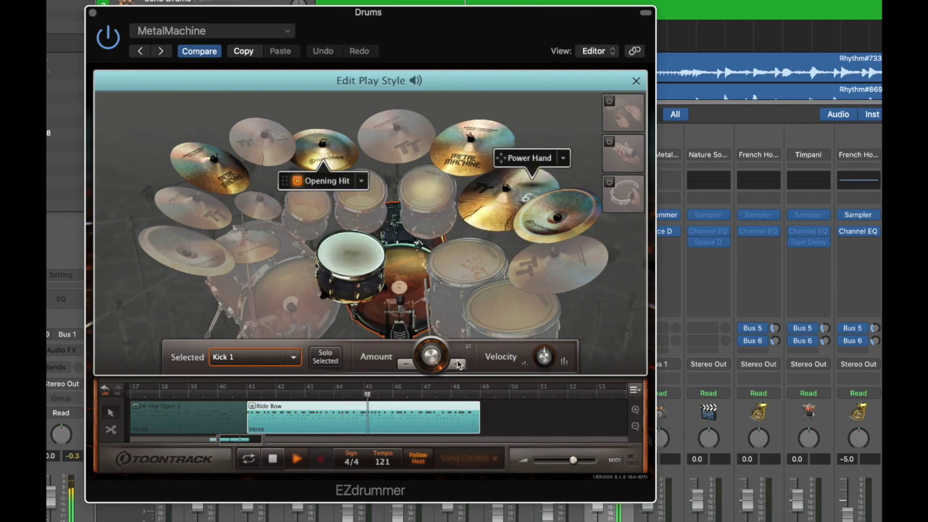
{"action": "key", "text": "space"}
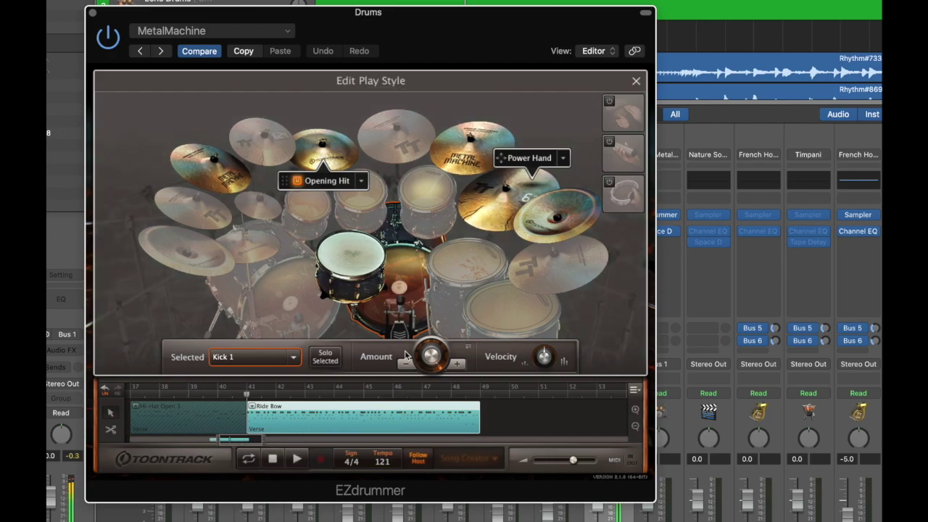
{"action": "left_click", "coordinate": [636, 80]}
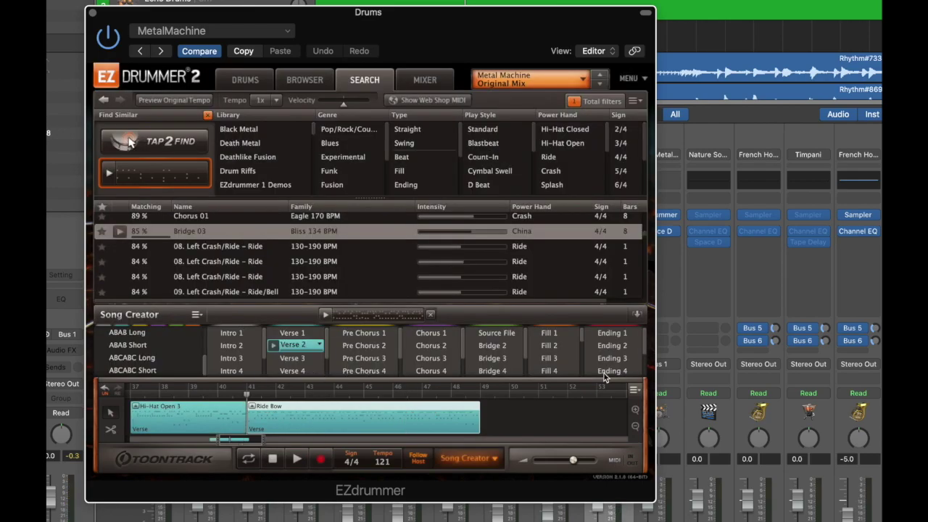
- Preview the suggested Fill 2 and place it on the song track at bar 49, directly after the Ride Bow verse
{"action": "left_click", "coordinate": [550, 349]}
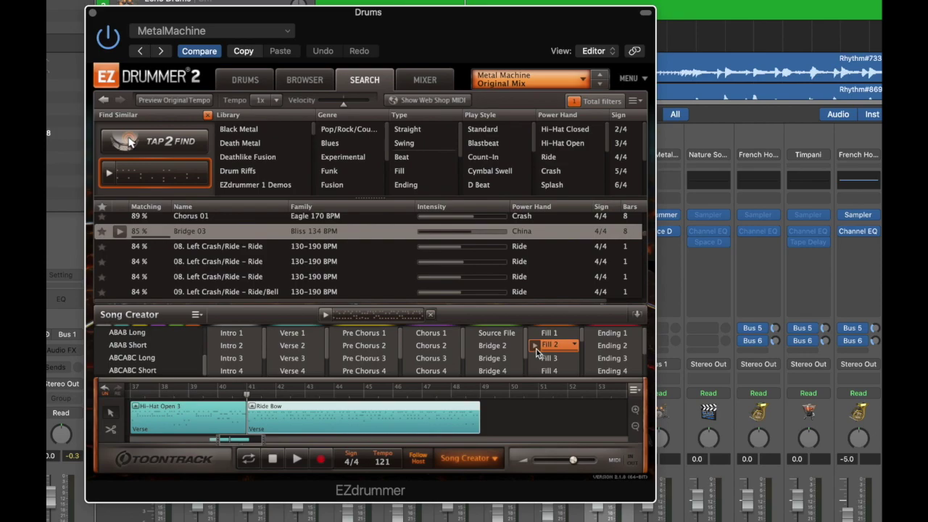
{"action": "left_click", "coordinate": [537, 347]}
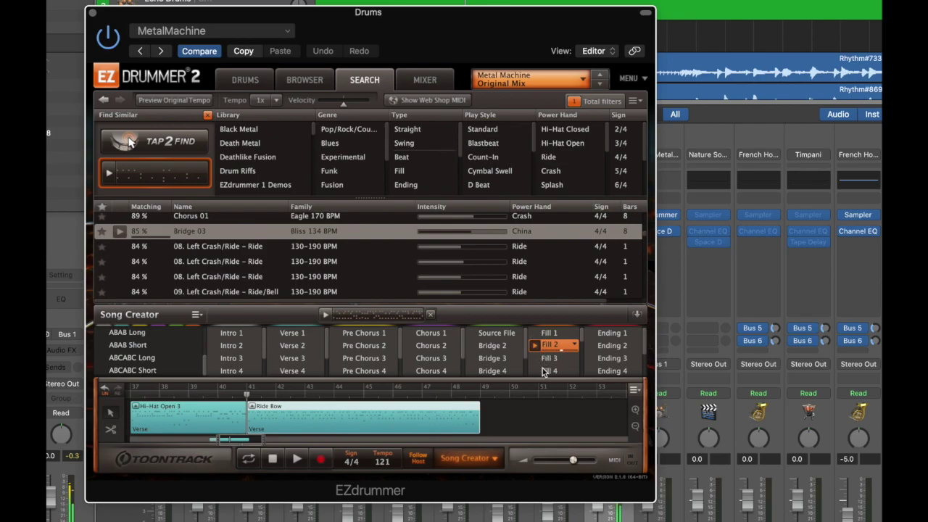
{"action": "left_click_drag", "start_coordinate": [551, 346], "coordinate": [493, 412]}
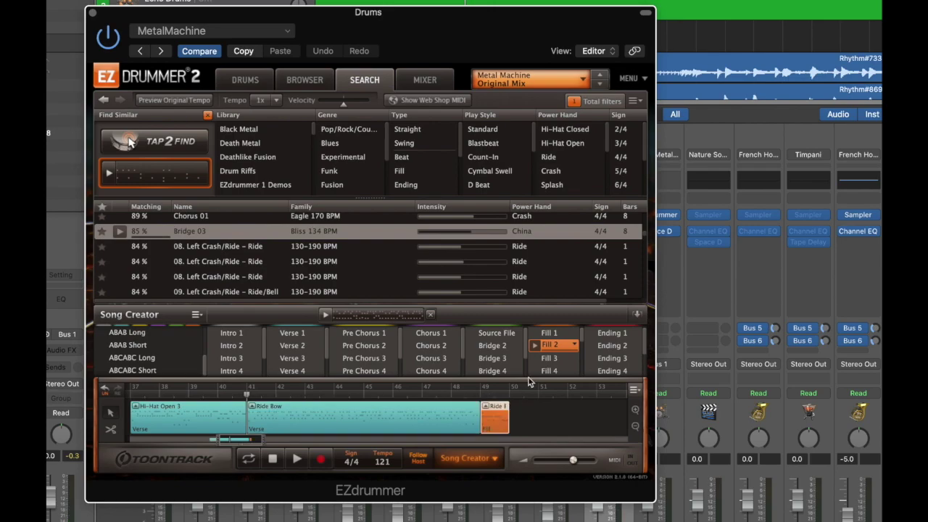
- Preview the suggested Fill 9 and place it on the song track at bar 50, directly after the first fill
{"action": "scroll", "coordinate": [549, 362], "scroll_direction": "down", "scroll_amount": 3}
{"action": "left_click", "coordinate": [535, 353]}
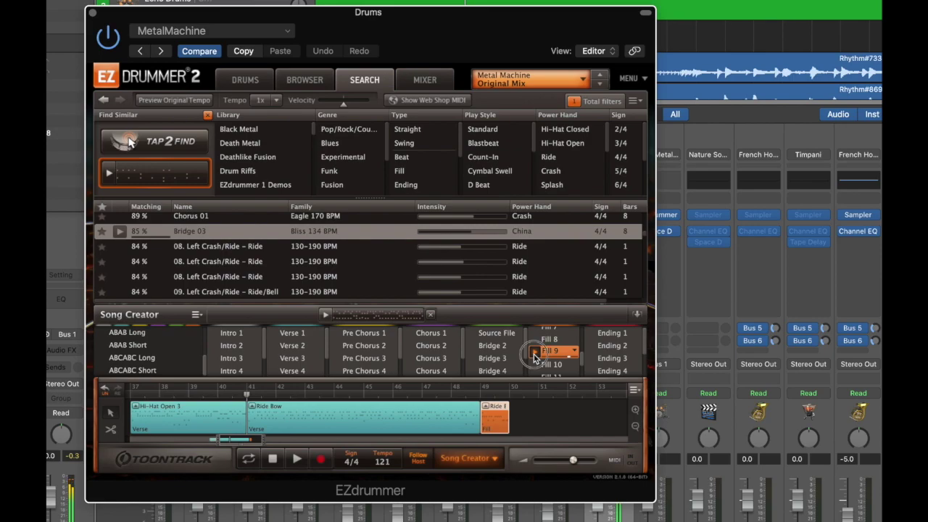
{"action": "left_click_drag", "start_coordinate": [556, 353], "coordinate": [521, 421]}
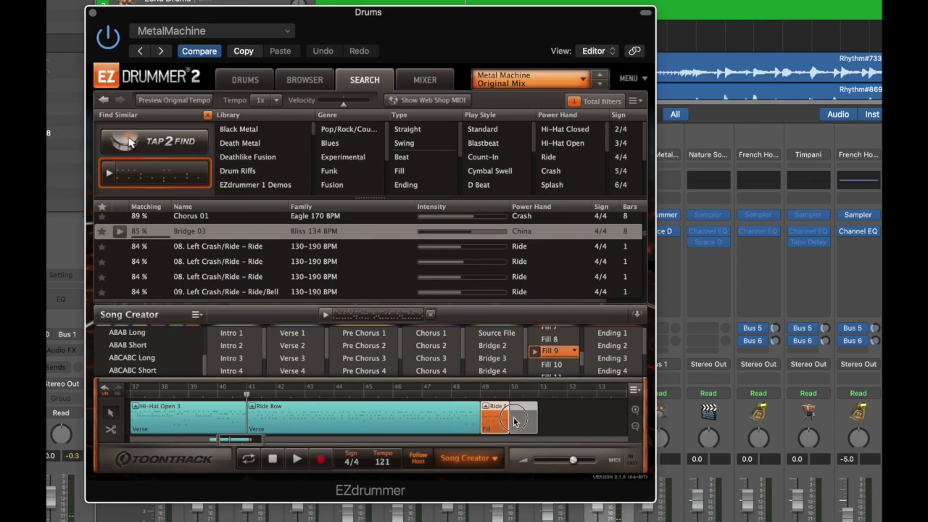
- Preview the suggested Fill 3 and Fill 4, and place Fill 4 on the song track at bar 51, after the second fill
{"action": "scroll", "coordinate": [553, 362], "scroll_direction": "up", "scroll_amount": 3}
{"action": "left_click", "coordinate": [552, 359]}
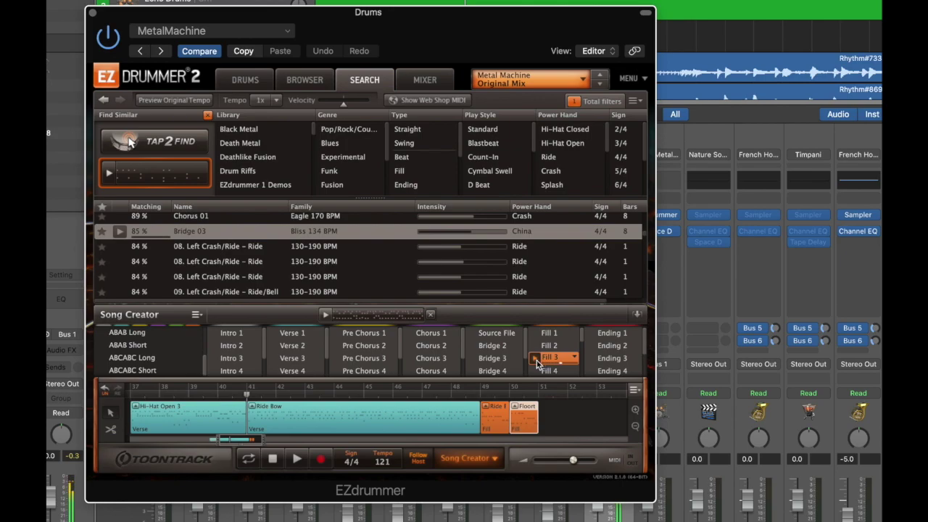
{"action": "scroll", "coordinate": [542, 368], "scroll_direction": "down", "scroll_amount": 1}
{"action": "left_click", "coordinate": [538, 362]}
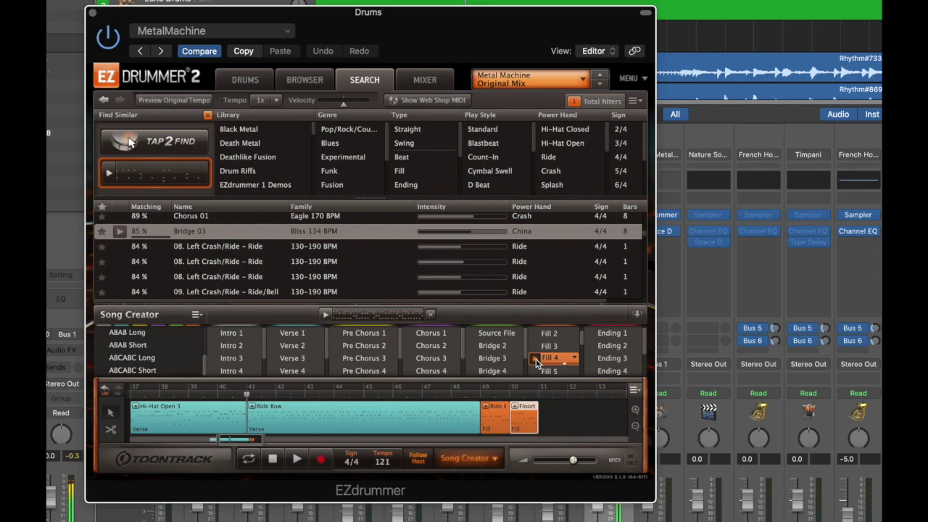
{"action": "left_click_drag", "start_coordinate": [548, 362], "coordinate": [559, 414]}
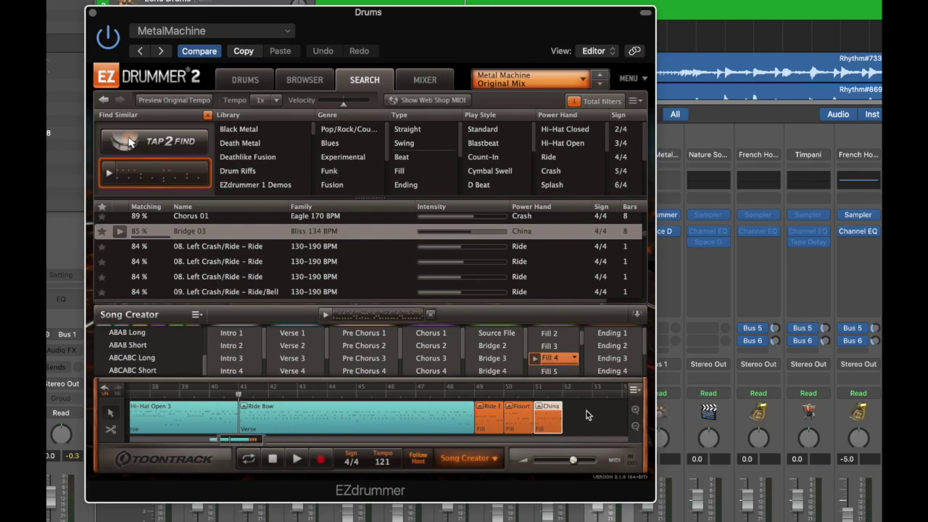
- Select all song blocks, transfer them to the Drums track in Logic Pro X at bar 33, and play the project
{"action": "left_click_drag", "start_coordinate": [596, 404], "coordinate": [224, 432]}
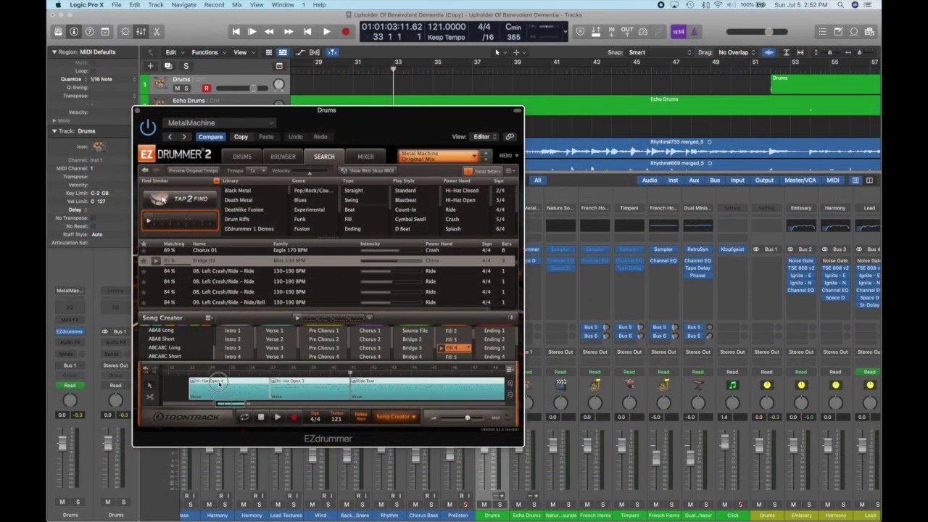
{"action": "left_click_drag", "start_coordinate": [390, 111], "coordinate": [393, 83]}
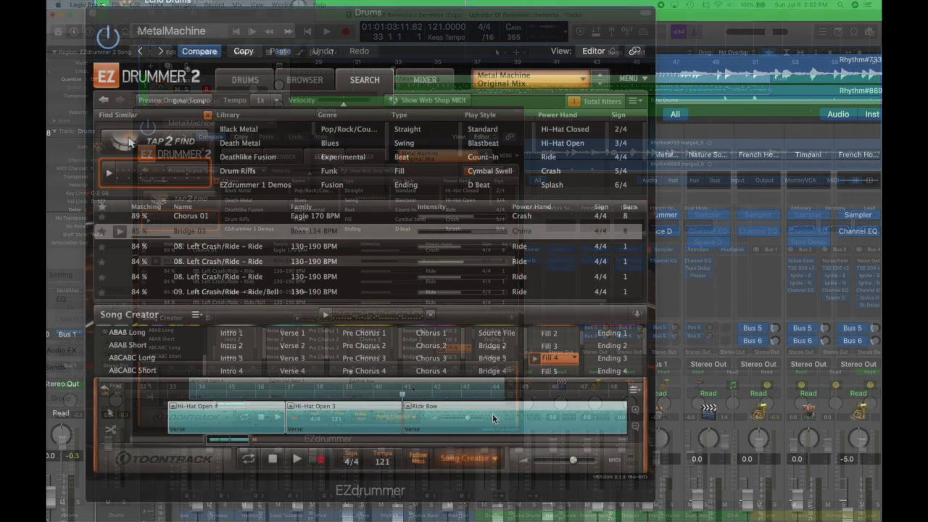
{"action": "right_click", "coordinate": [413, 389]}
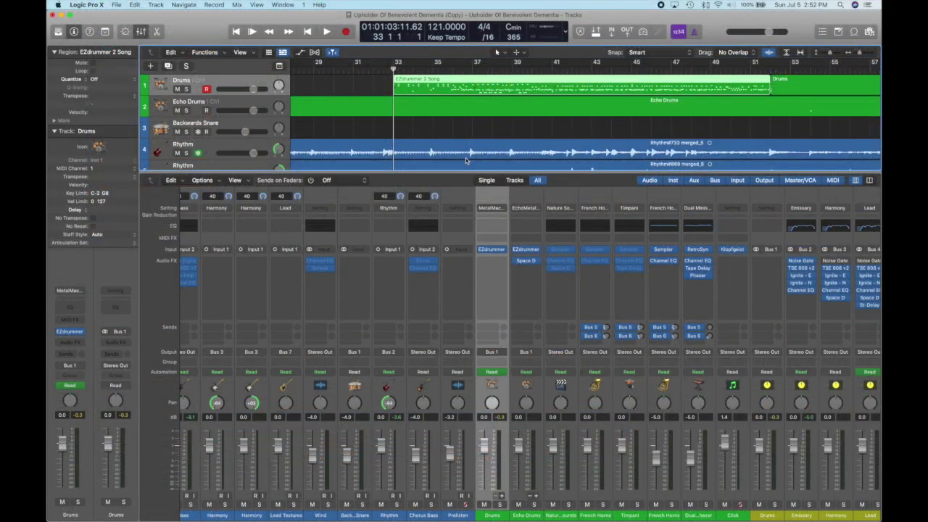
{"action": "key", "text": "space"}
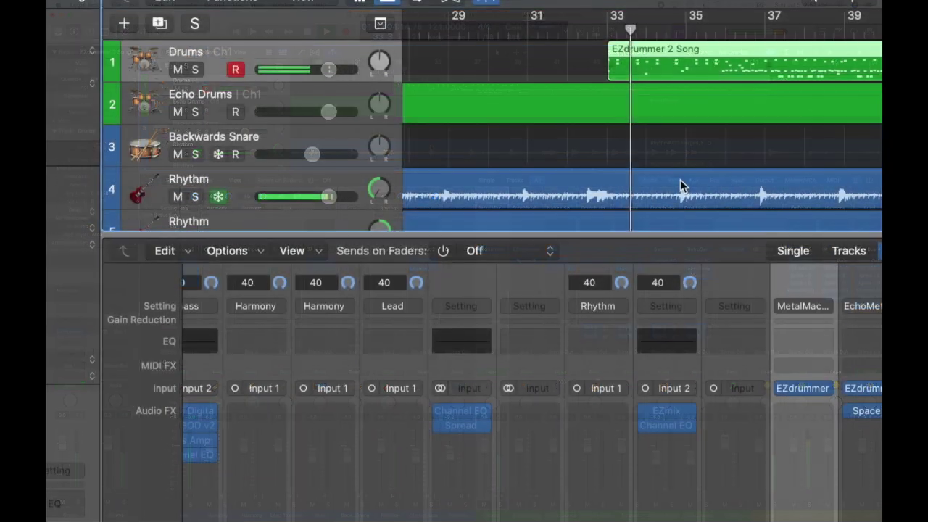